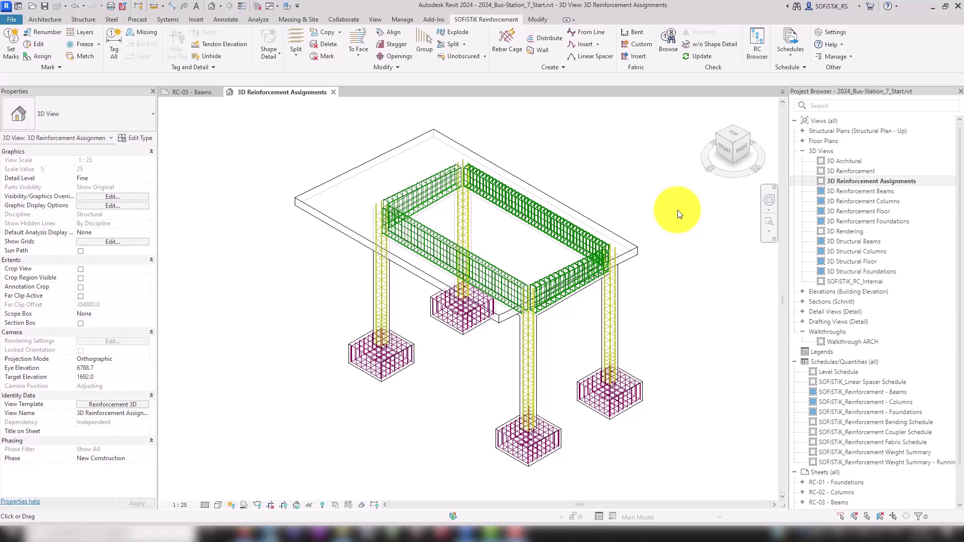
- Open sheet RC-03 - Beams and zoom into its SOFiSTiK_Reinforcement - Beams schedule listing bar marks 1–9
left_click(842, 362)
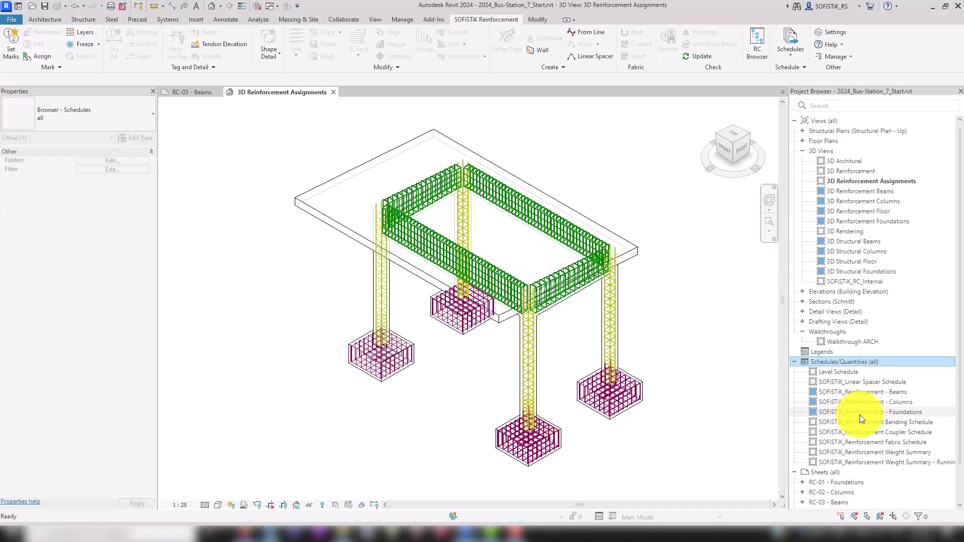
left_click(192, 95)
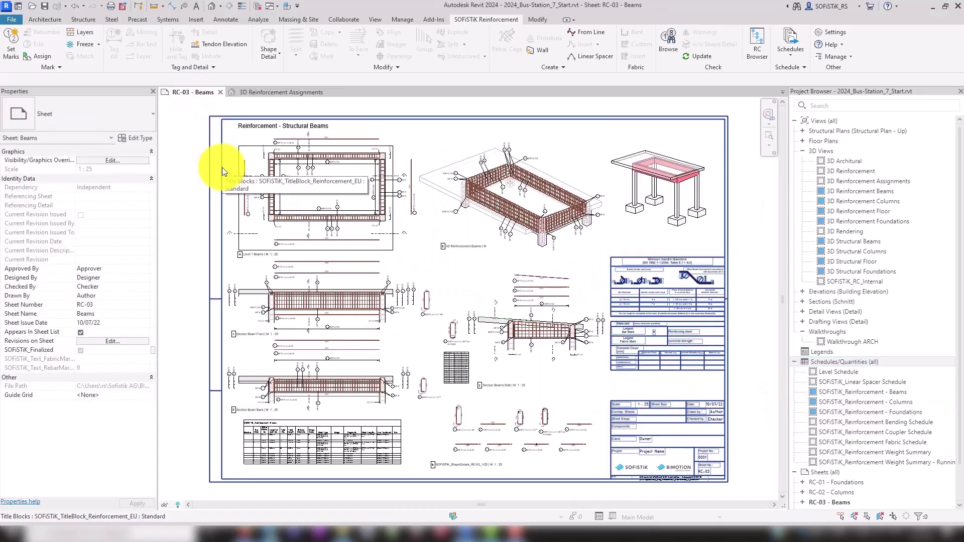
scroll(195, 401, "down", 1)
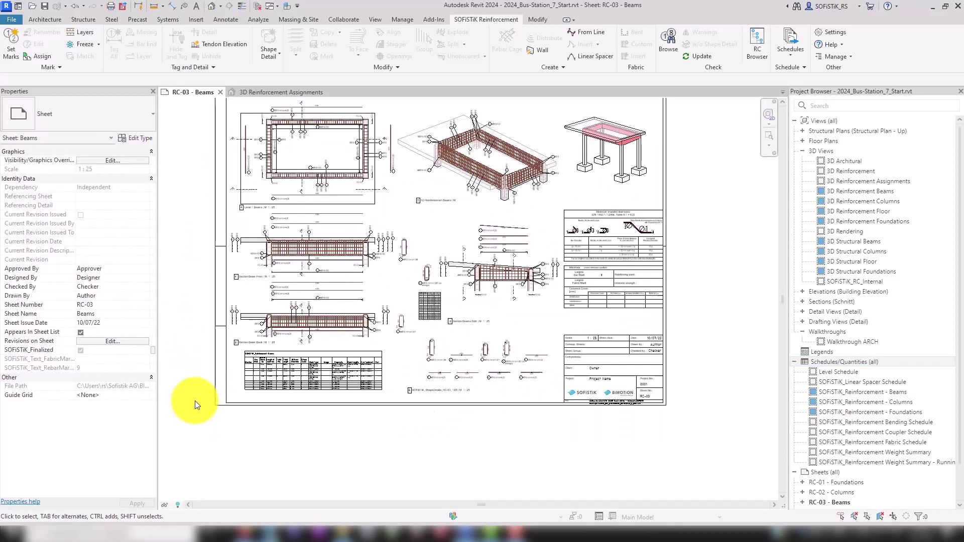
scroll(189, 348, "up", 2)
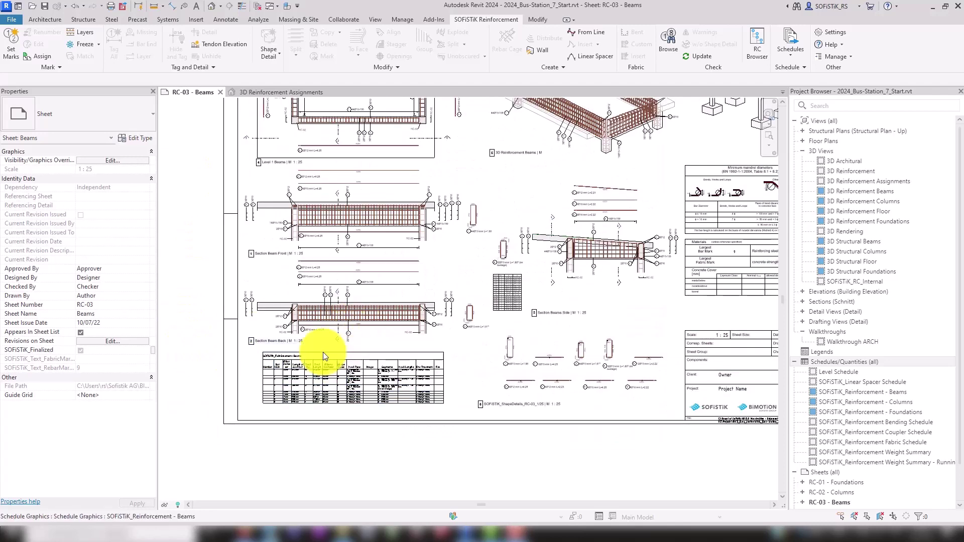
scroll(263, 359, "up", 4)
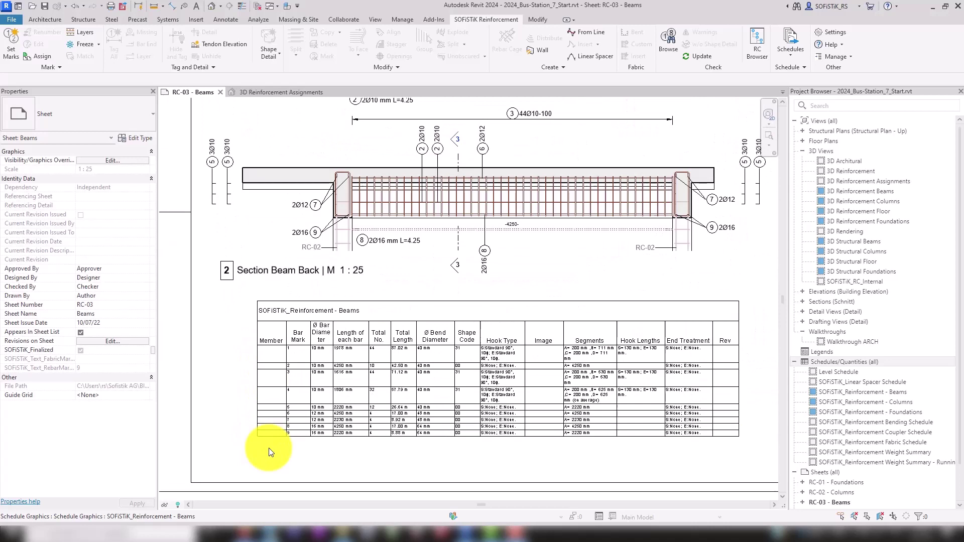
scroll(270, 448, "up", 2)
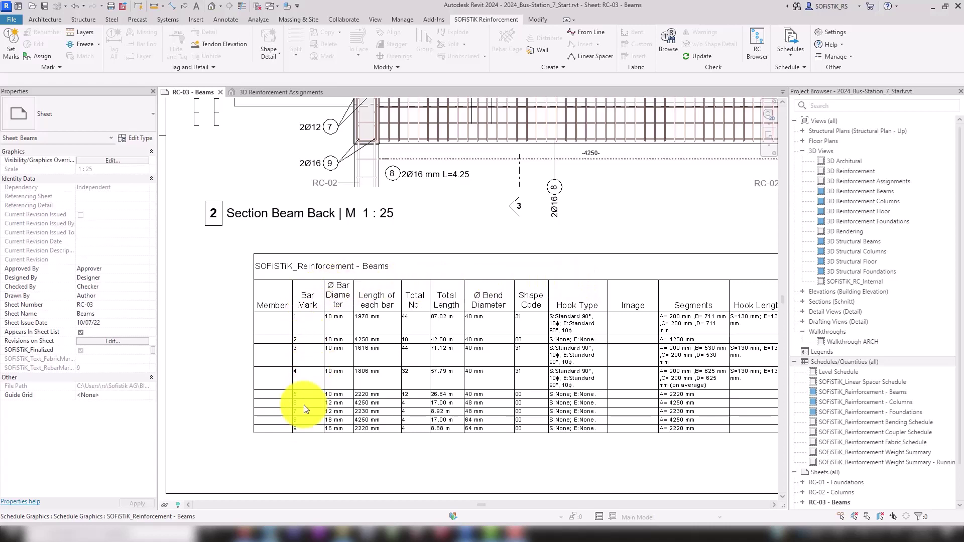
- Open the Beams schedule in its own view and review its fields, RC-03 filter and SOFiSTiK_Member/Mark sorting unchanged
double_click(364, 298)
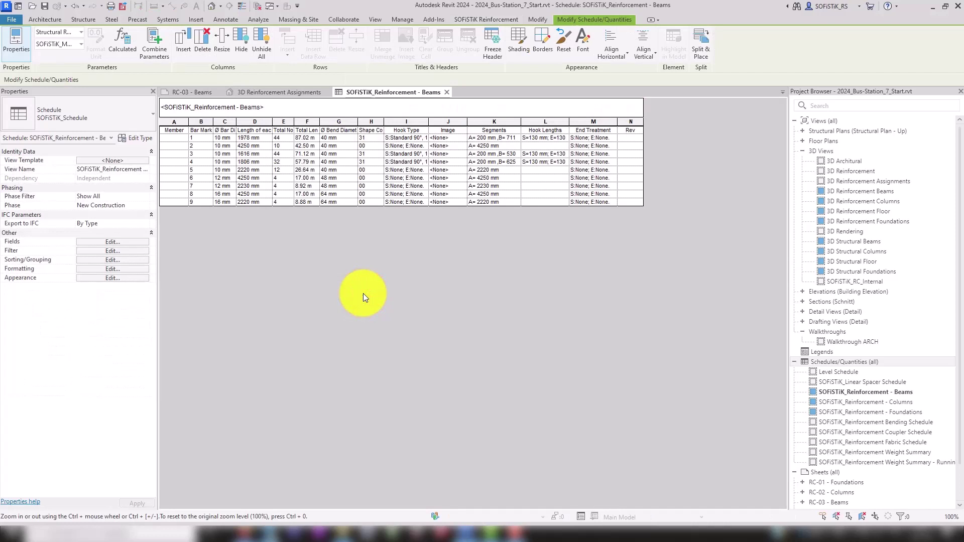
left_click(130, 242)
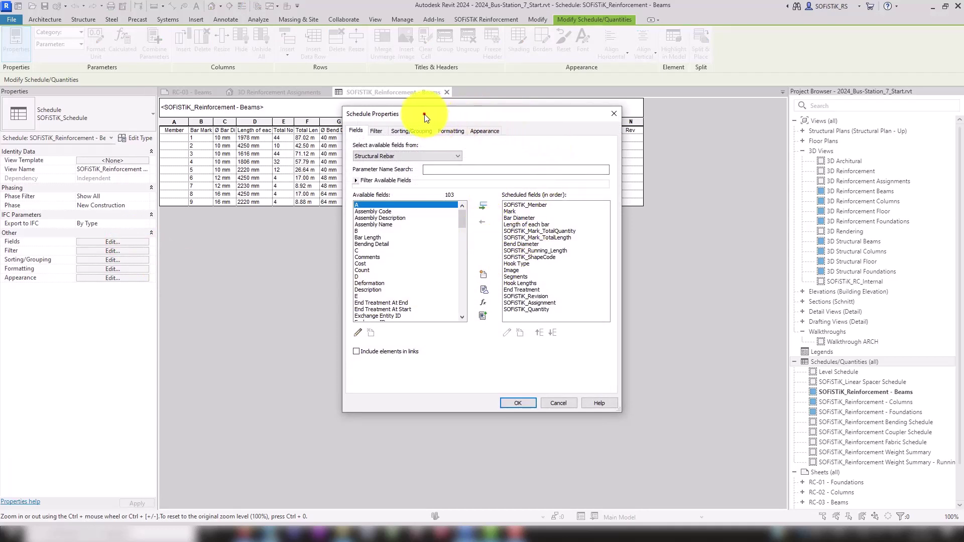
left_click_drag(424, 114, 398, 125)
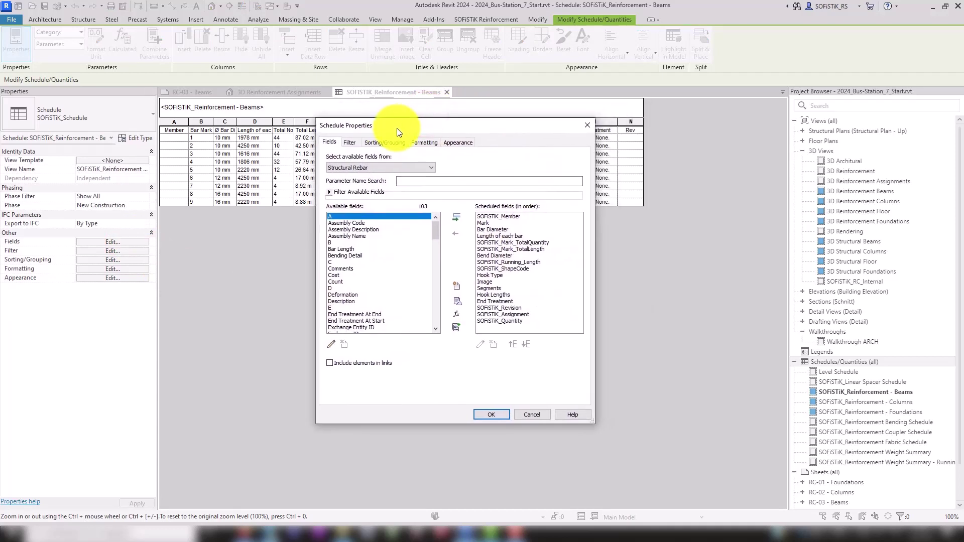
left_click(357, 144)
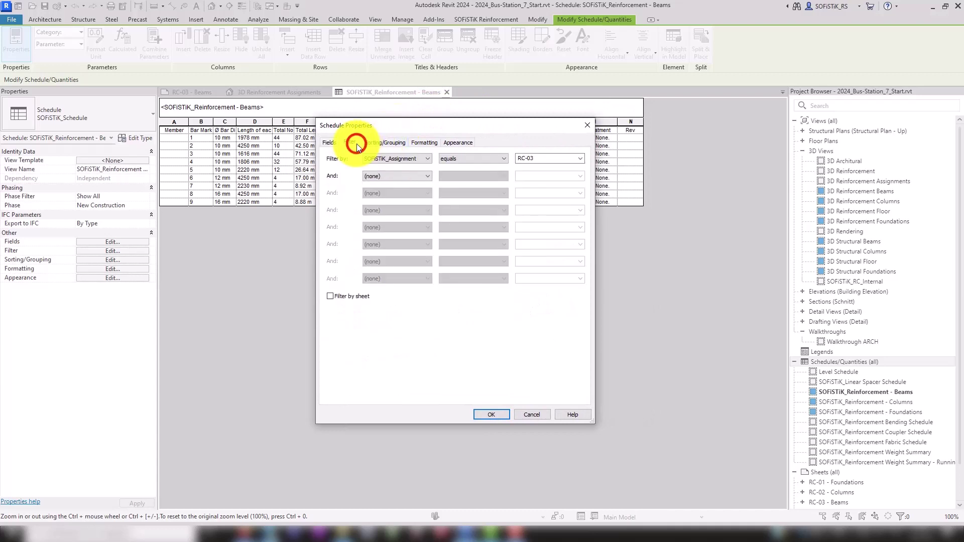
left_click(407, 159)
left_click(402, 159)
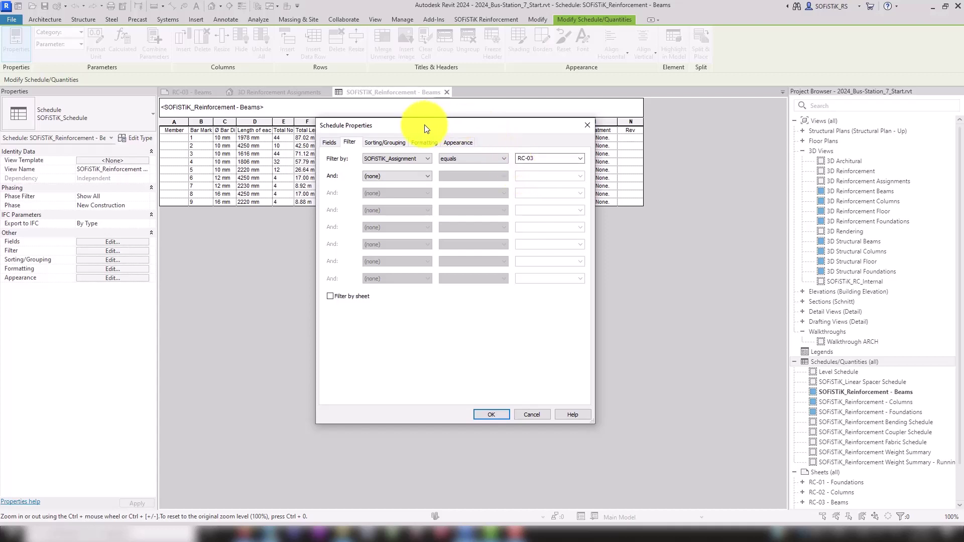
left_click(393, 143)
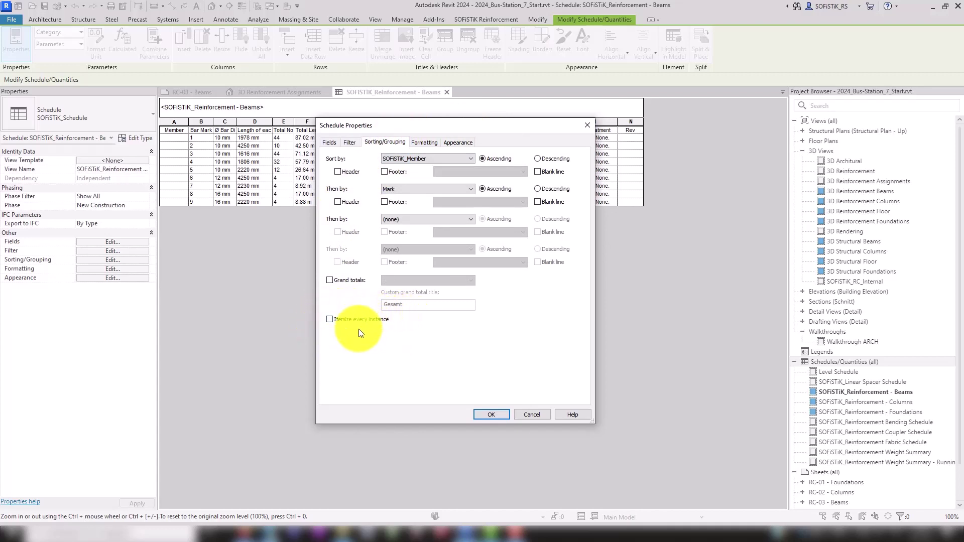
left_click(486, 416)
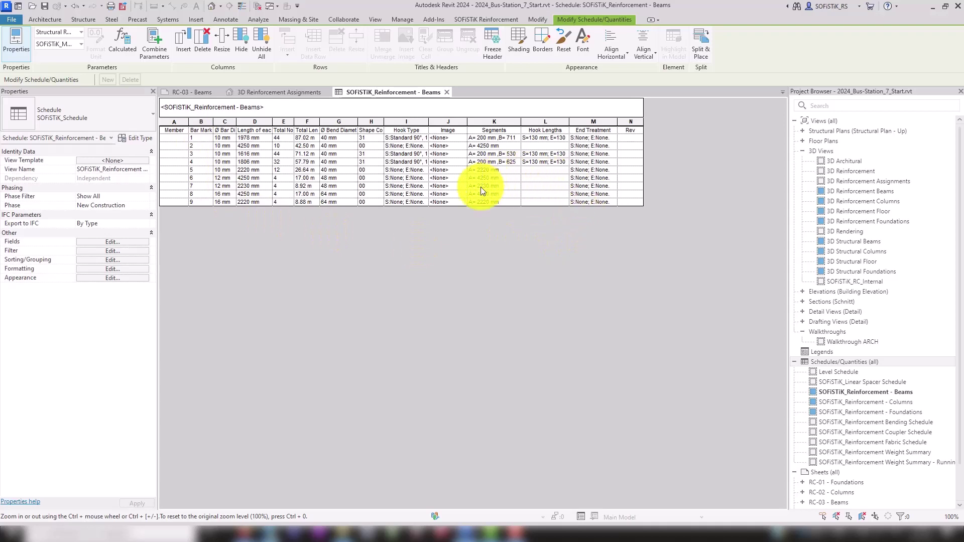
- Close the standalone beams schedule view and zoom back onto the schedule on sheet RC-03
right_click(848, 391)
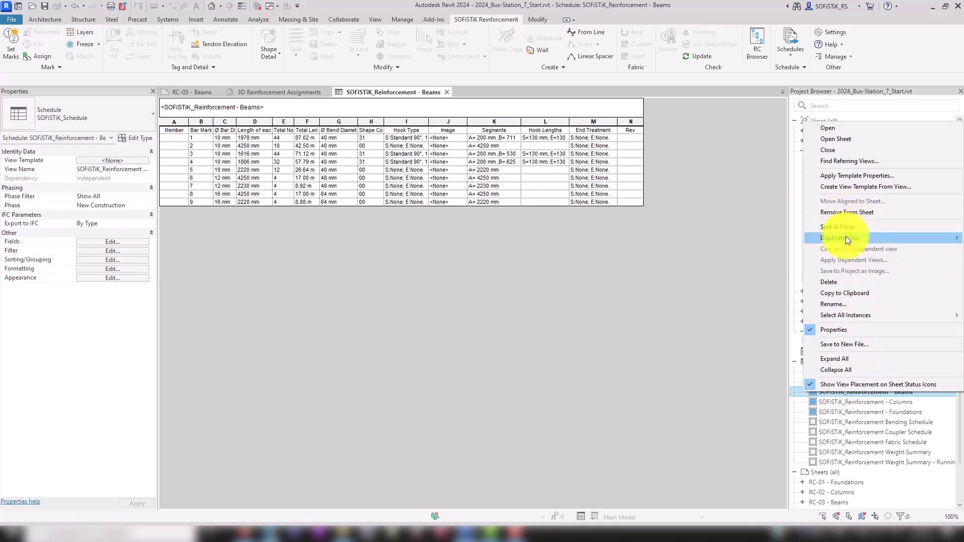
mouse_move(846, 236)
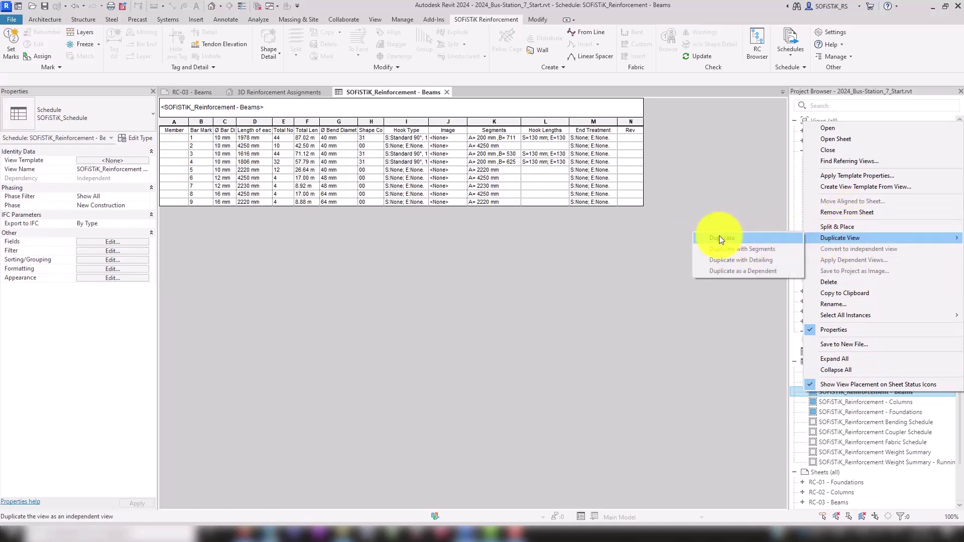
left_click(448, 91)
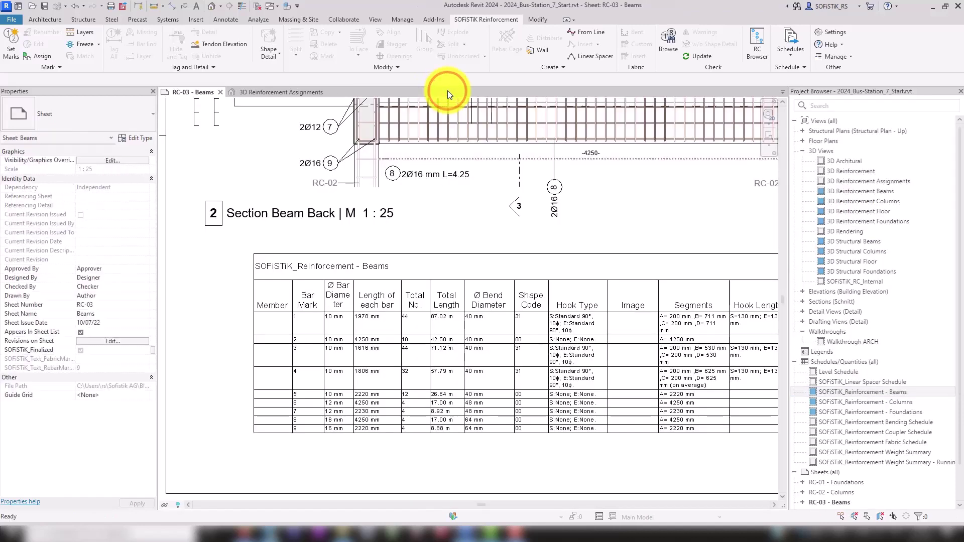
scroll(619, 386, "up", 4)
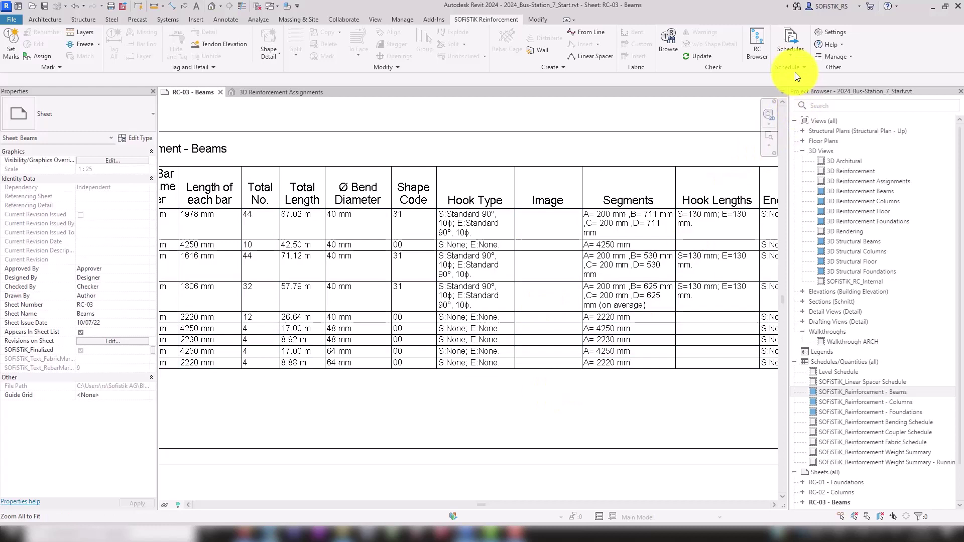
- Run Shape Image to place bar shape sketches in the Image column, then zoom in to check them
left_click(791, 56)
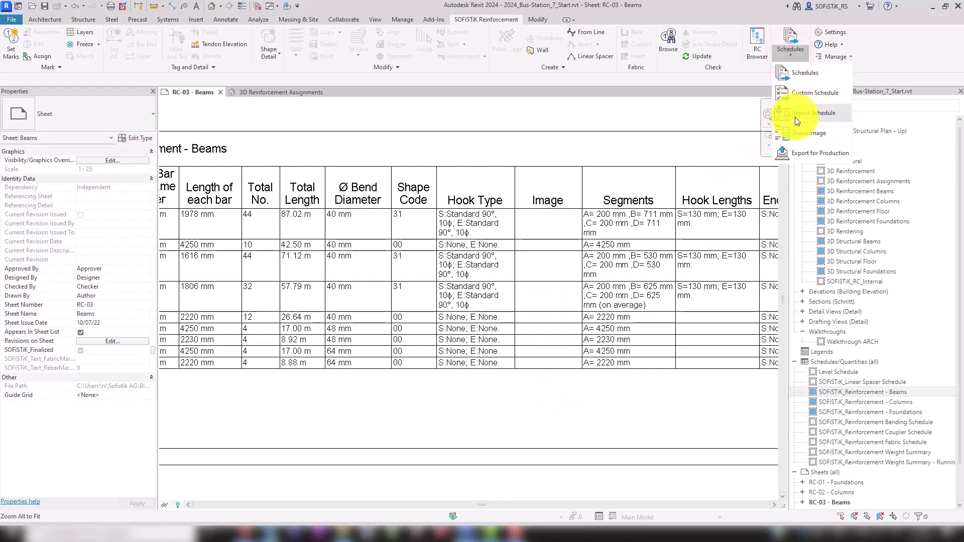
left_click(800, 133)
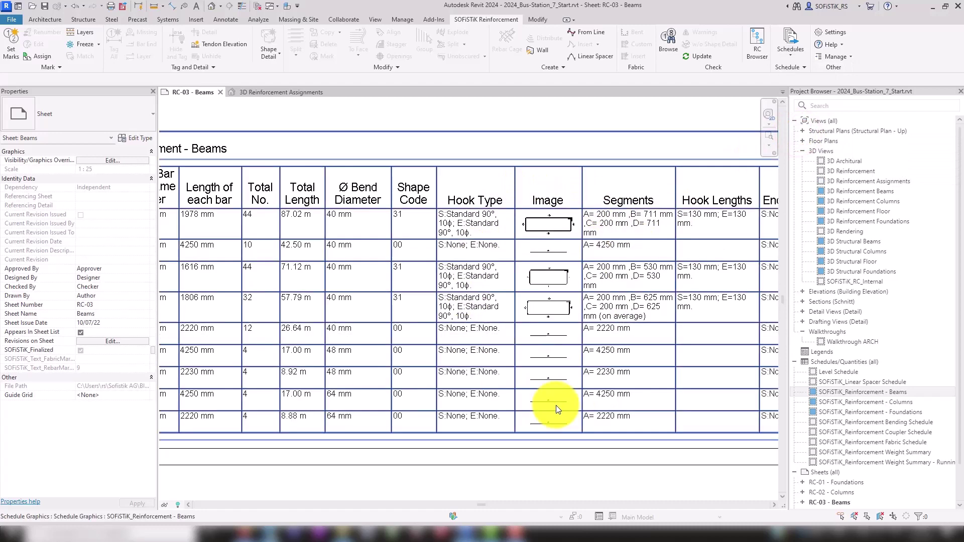
scroll(549, 242, "up", 1)
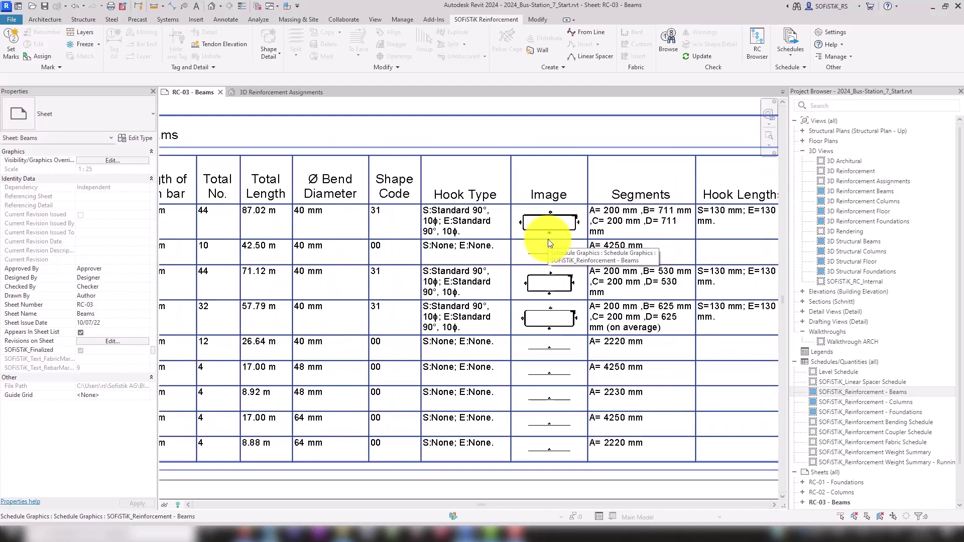
scroll(547, 239, "up", 4)
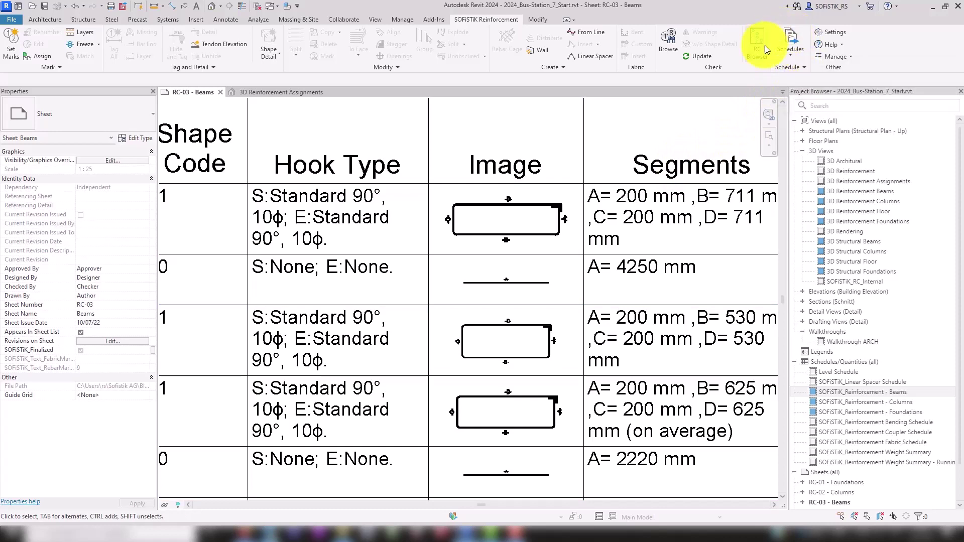
- Export the schedule for sheet RC-03 - Beams with All Revisions to a Word document
left_click(791, 40)
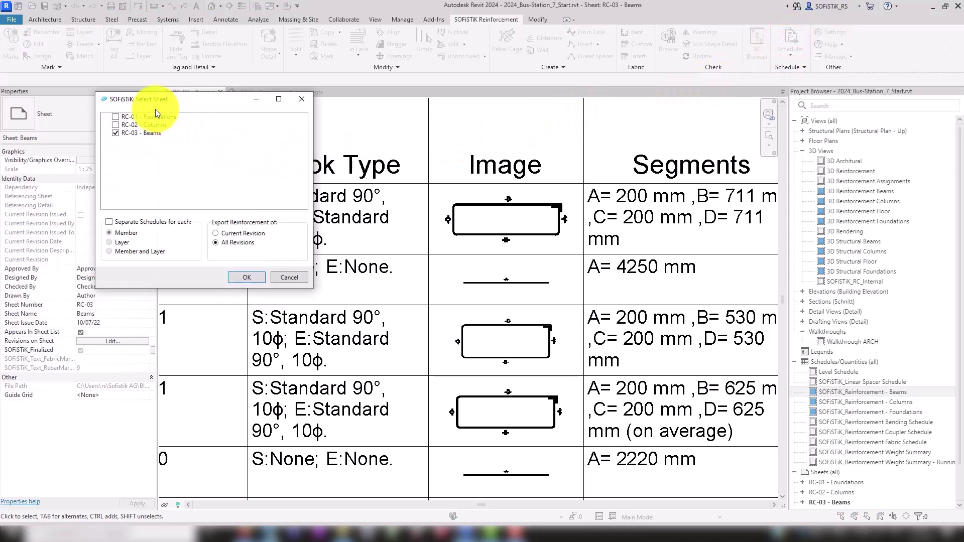
left_click_drag(139, 107, 222, 134)
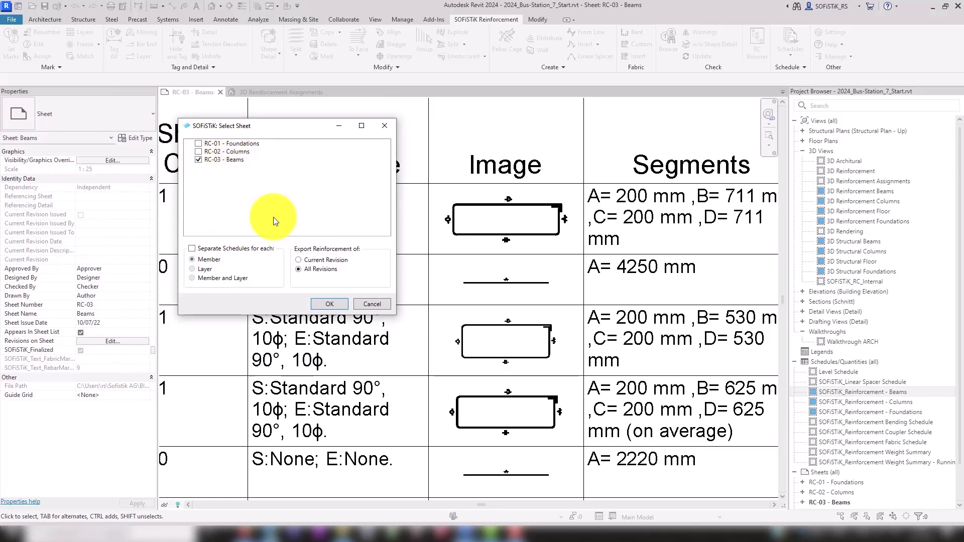
left_click(324, 304)
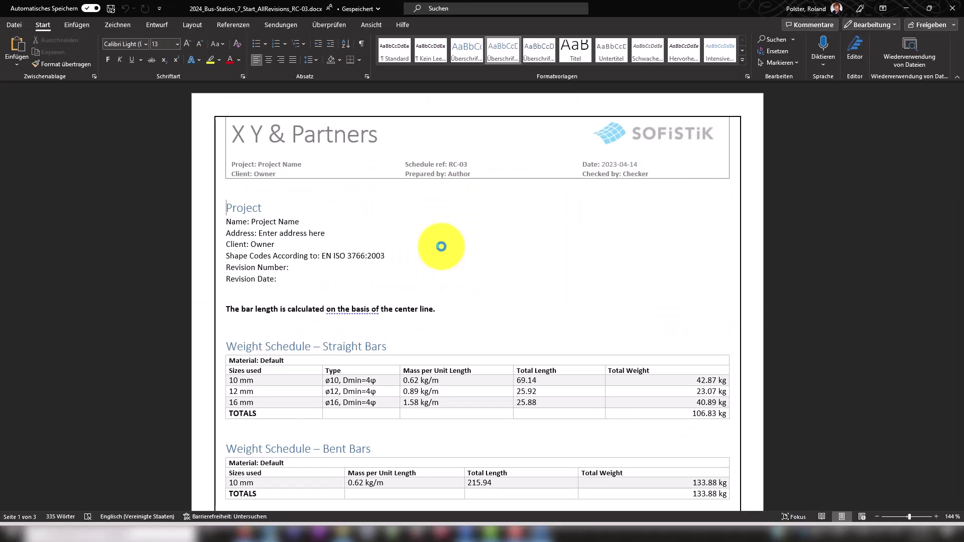
- Scroll the exported Word schedule, highlighting the Straight Bars and Bent Bars headings, then return to Revit
scroll(441, 246, "down", 5)
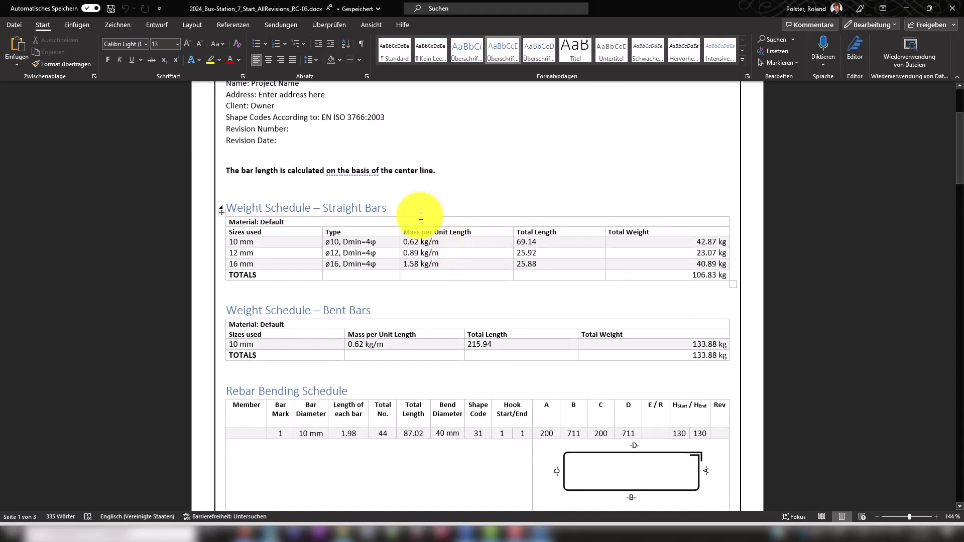
left_click(272, 211)
left_click_drag(295, 211, 311, 210)
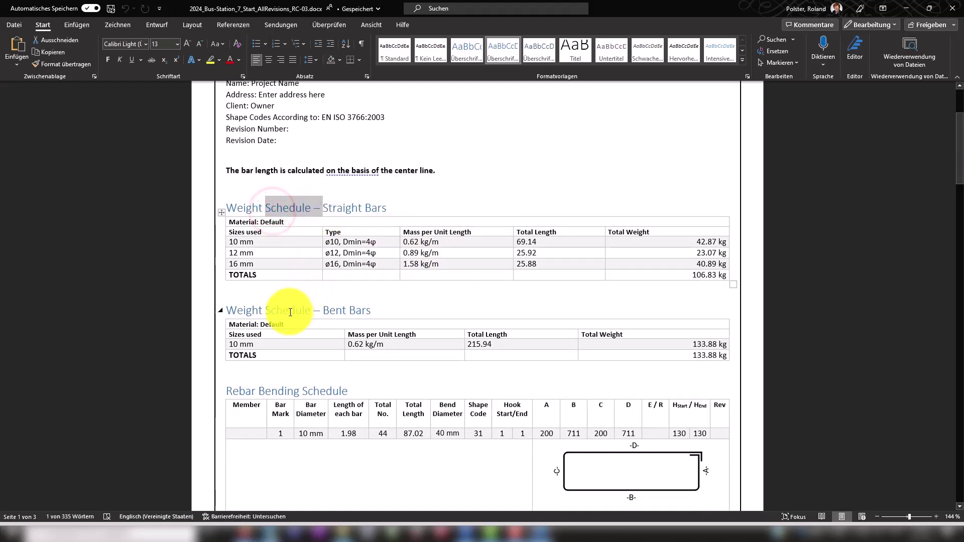
left_click_drag(312, 310, 289, 311)
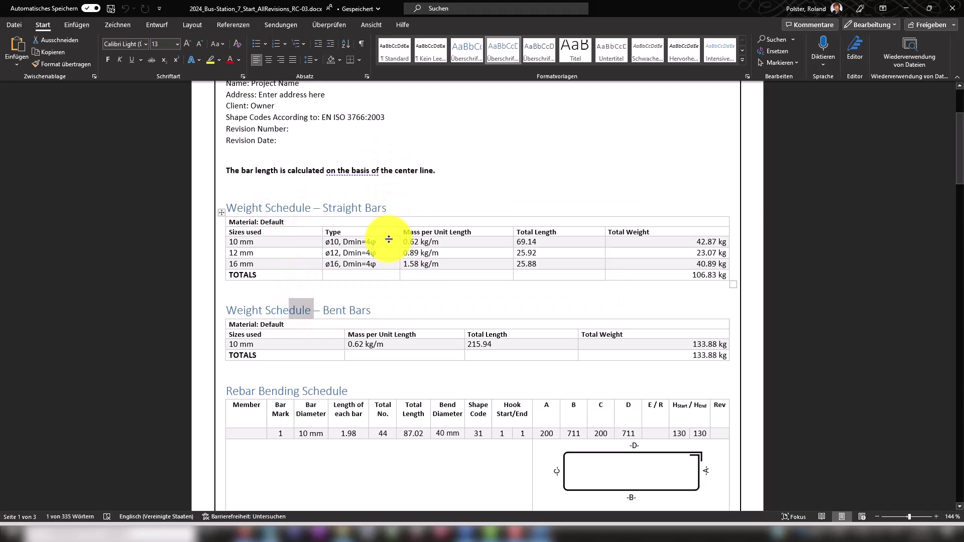
left_click(386, 307)
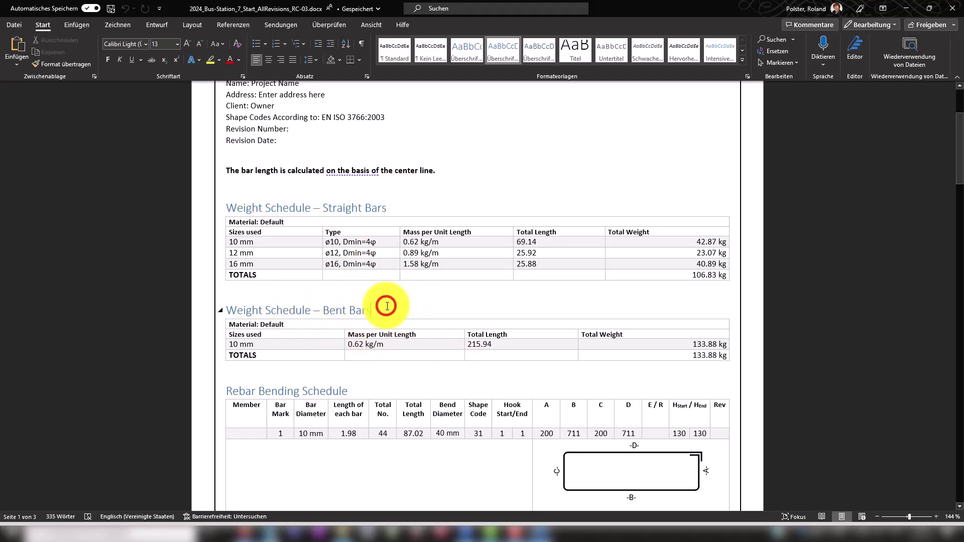
scroll(388, 307, "down", 10)
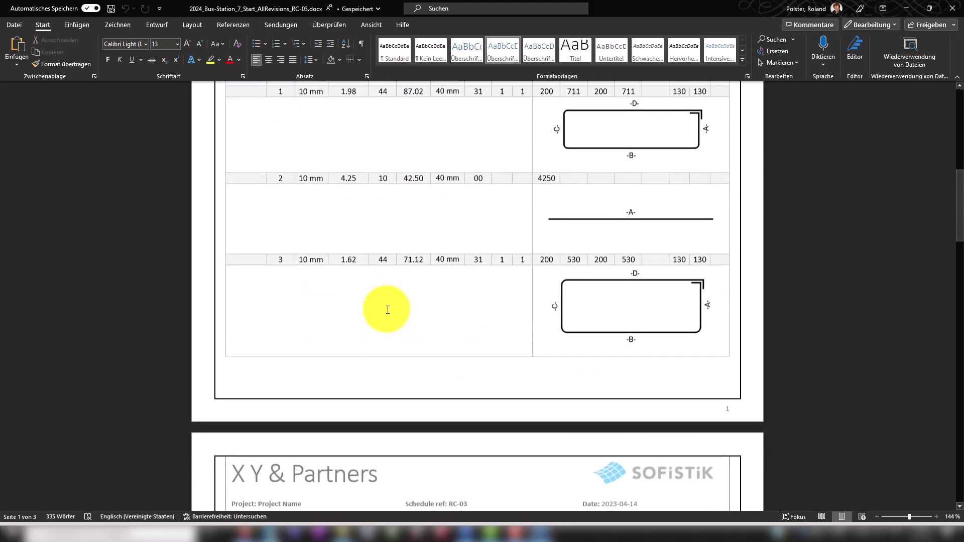
scroll(390, 307, "down", 6)
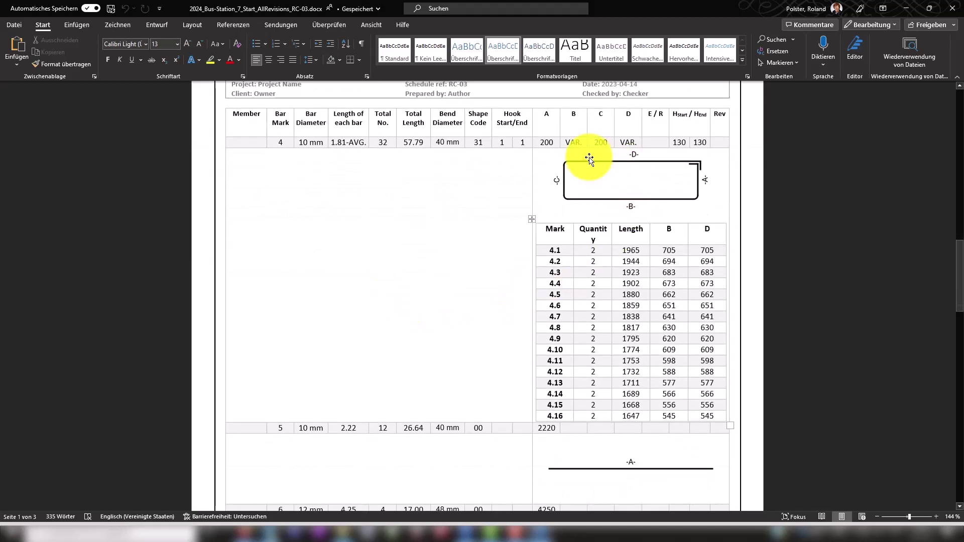
scroll(459, 342, "down", 4)
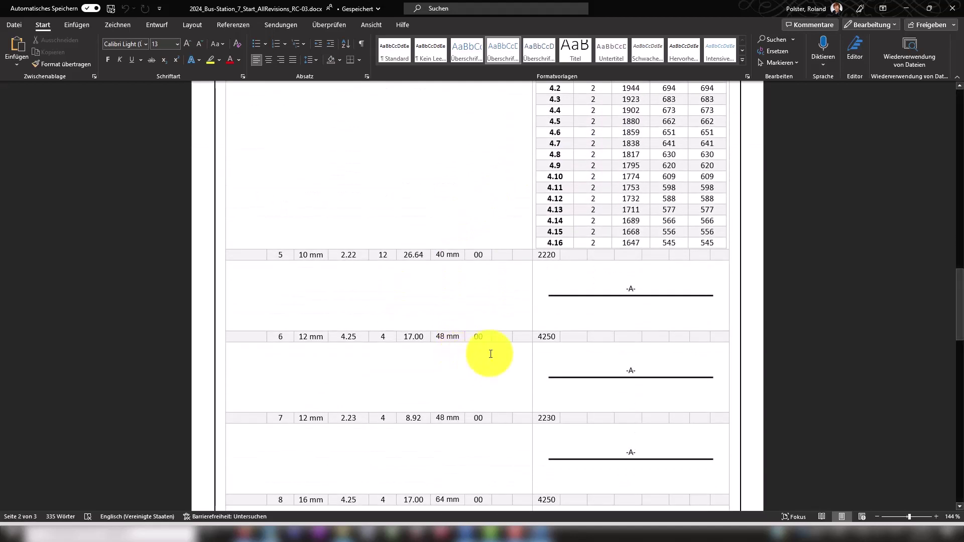
left_click(461, 532)
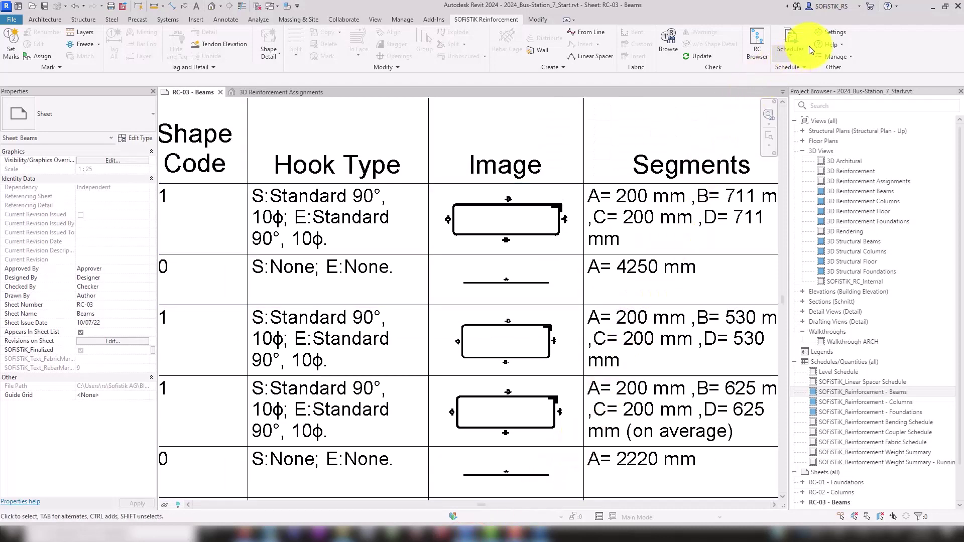
- Open SOFiSTiK_Schedule_Template_EU.docx from the Schedule settings' Output template path in Word
left_click(835, 33)
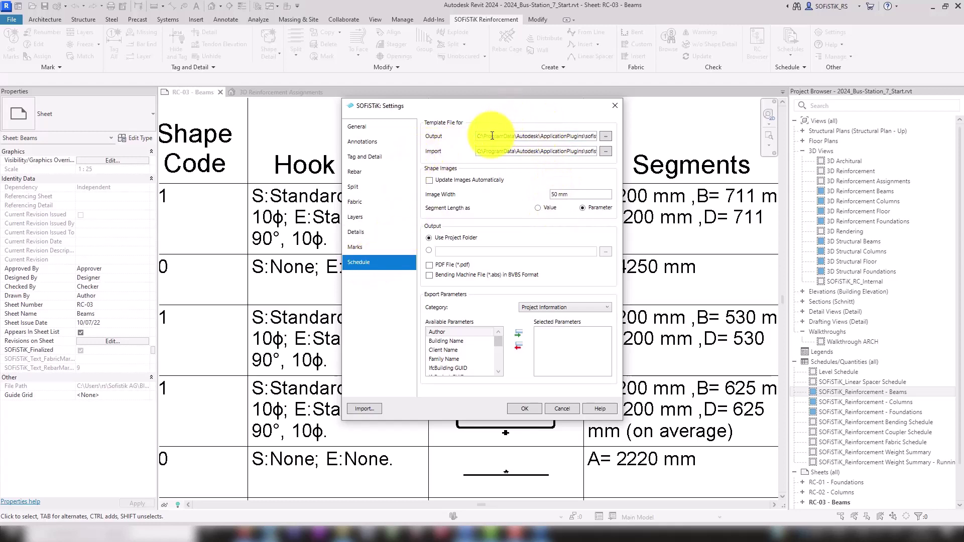
left_click_drag(492, 136, 563, 135)
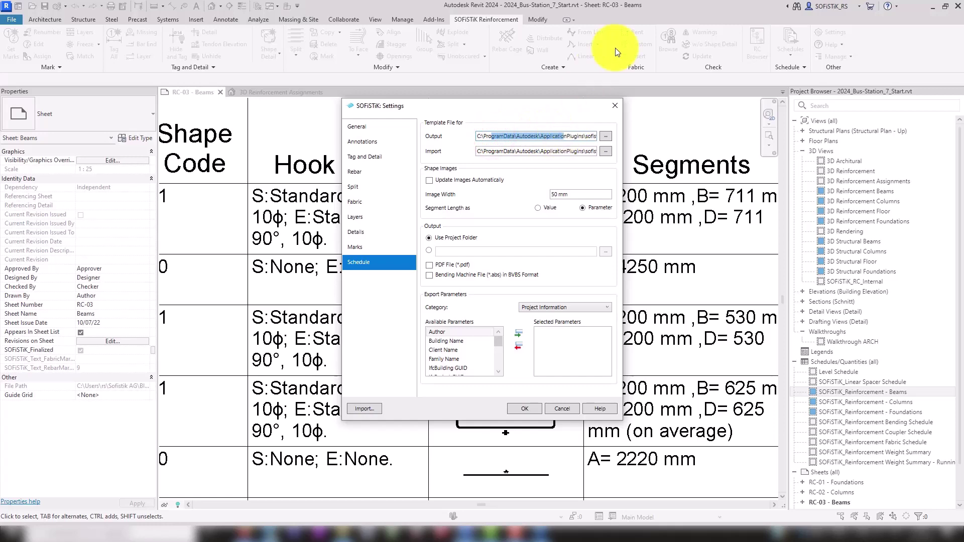
left_click(604, 137)
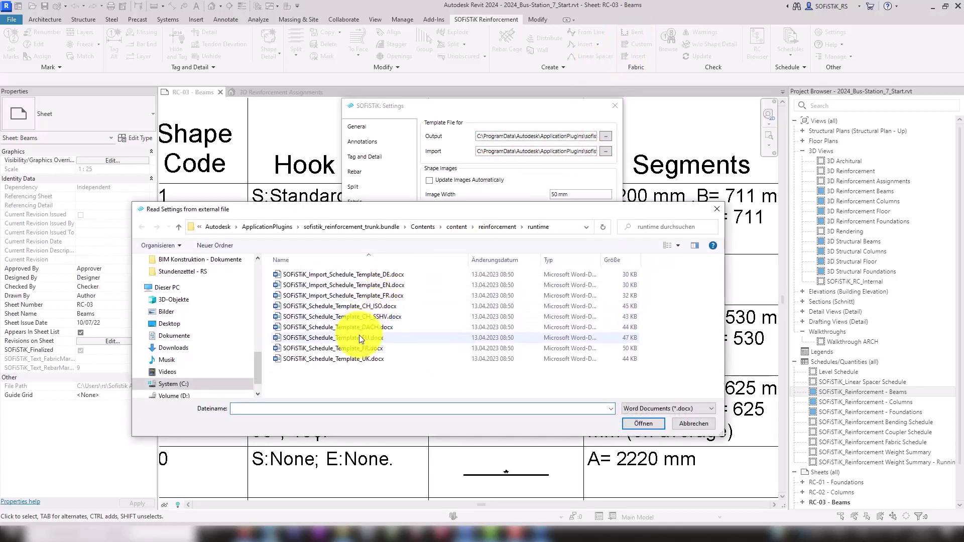
right_click(360, 336)
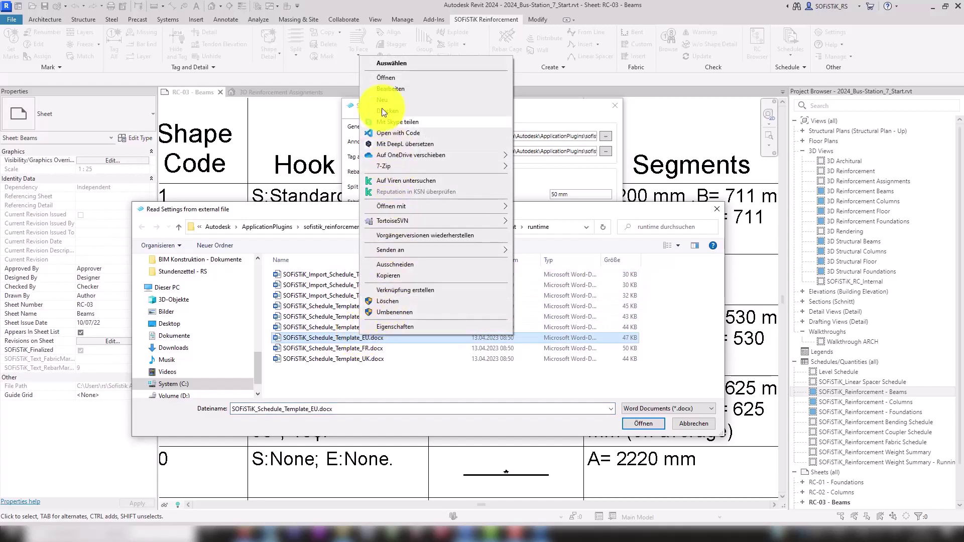
left_click(382, 78)
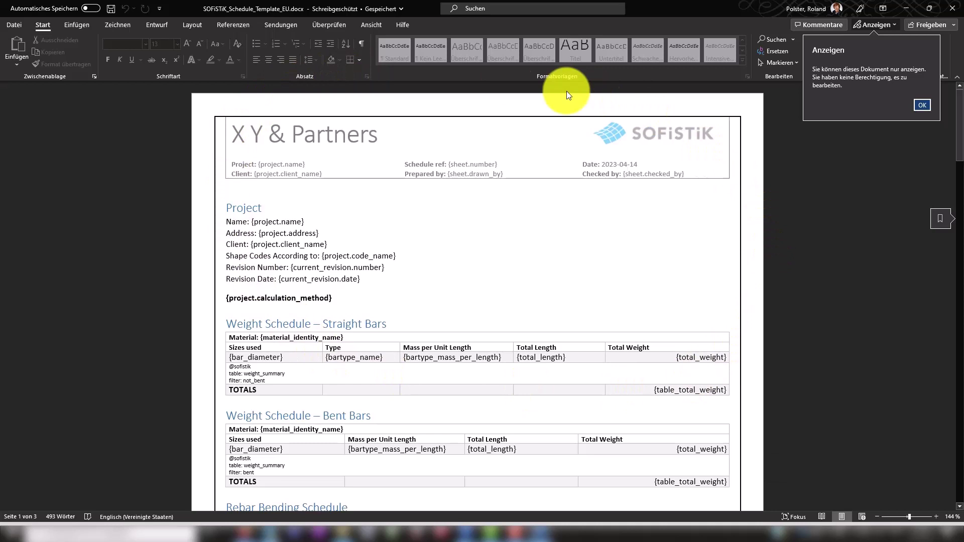
- Inspect the SOFiSTiK logo in the template header, then leave header editing
double_click(636, 143)
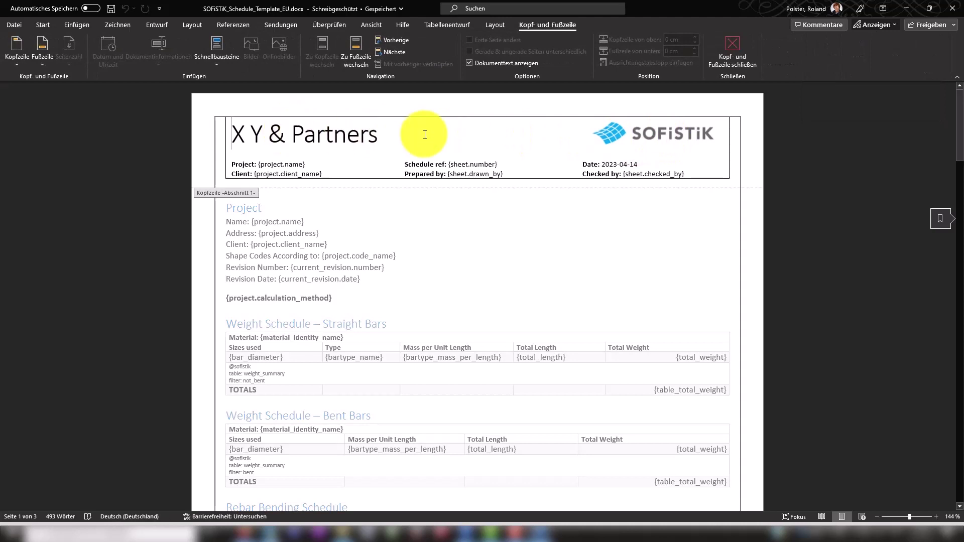
left_click(638, 137)
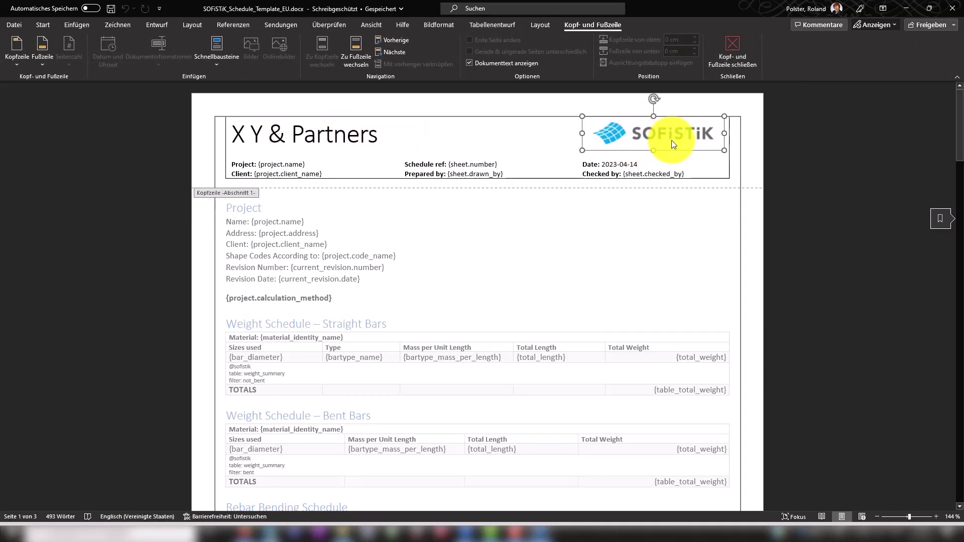
left_click(733, 50)
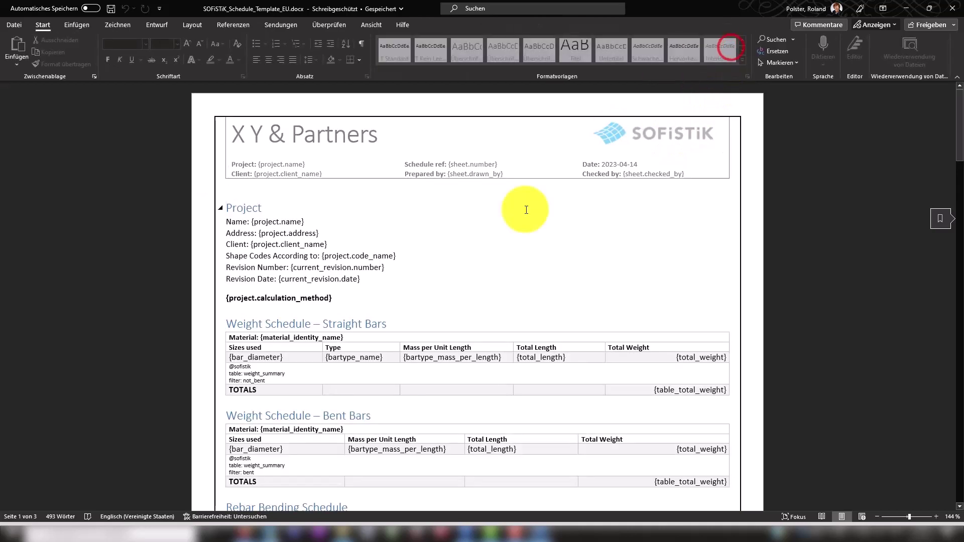
- Select the project.name, bartype_name and bartype_mass_per_length placeholders, then bring up the schedules documentation
double_click(252, 222)
double_click(336, 357)
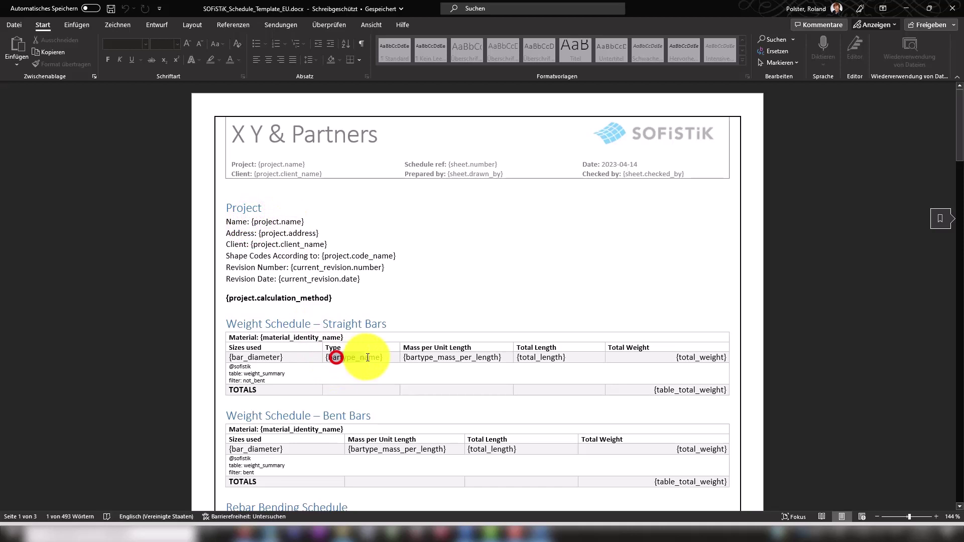
double_click(380, 449)
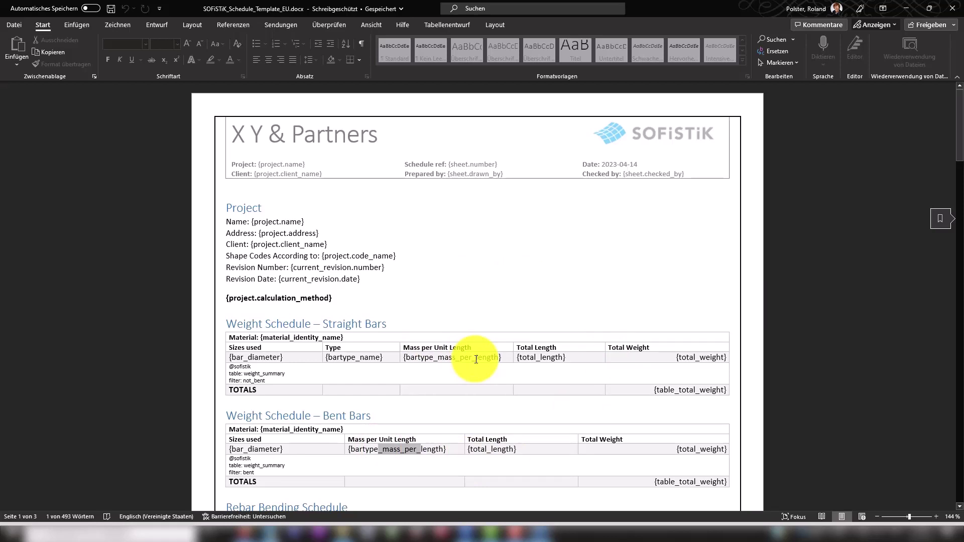
scroll(478, 374, "down", 4)
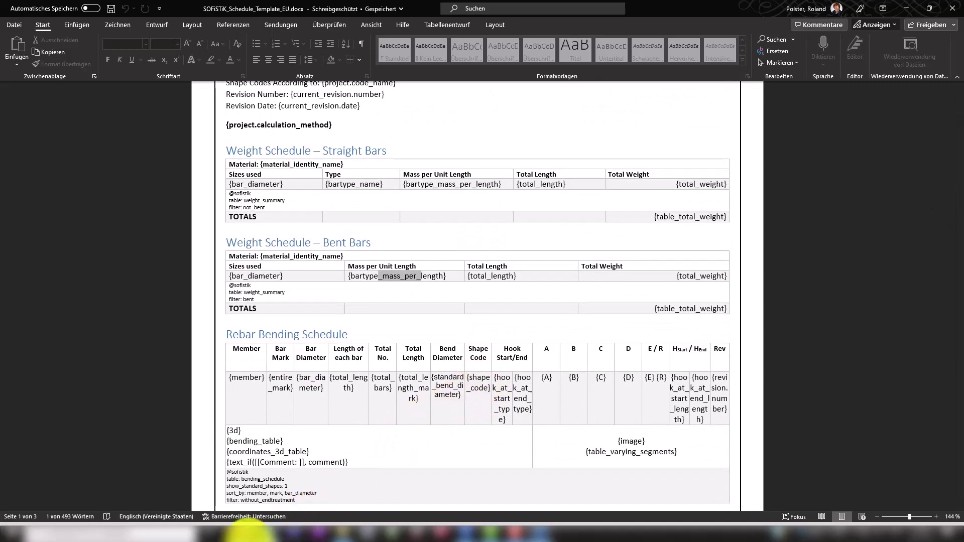
left_click(249, 531)
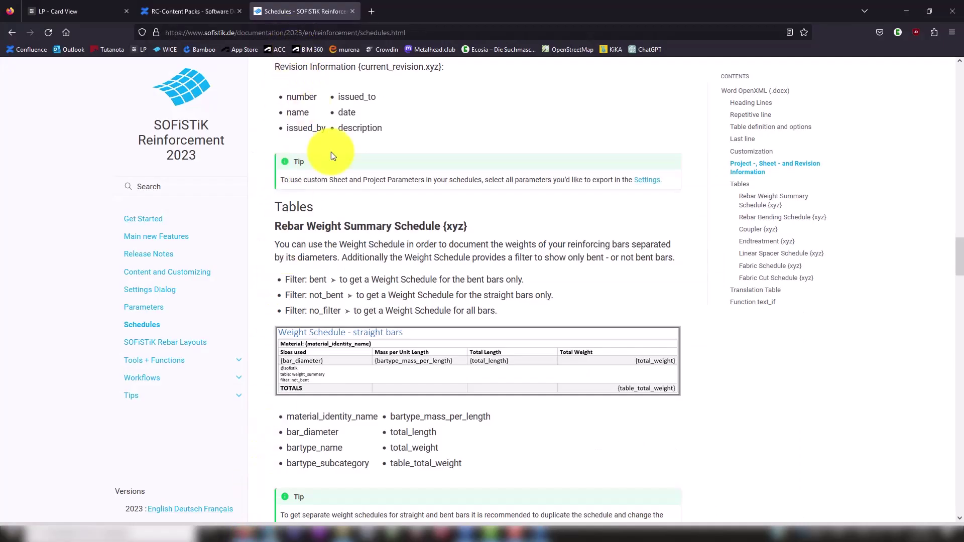
- Scroll through the Schedules documentation, highlighting the organization_name parameter
scroll(386, 290, "up", 2)
scroll(385, 301, "up", 10)
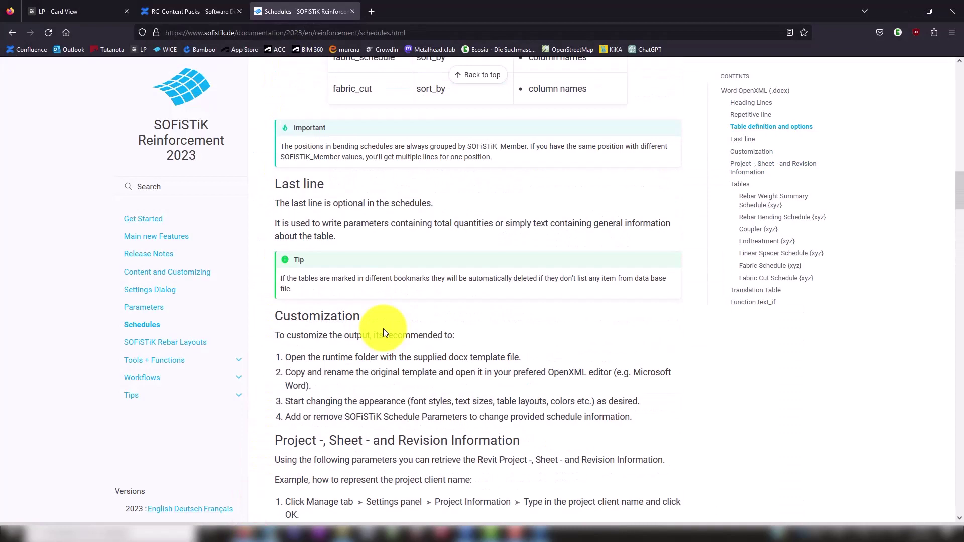
scroll(384, 329, "up", 8)
scroll(388, 345, "up", 15)
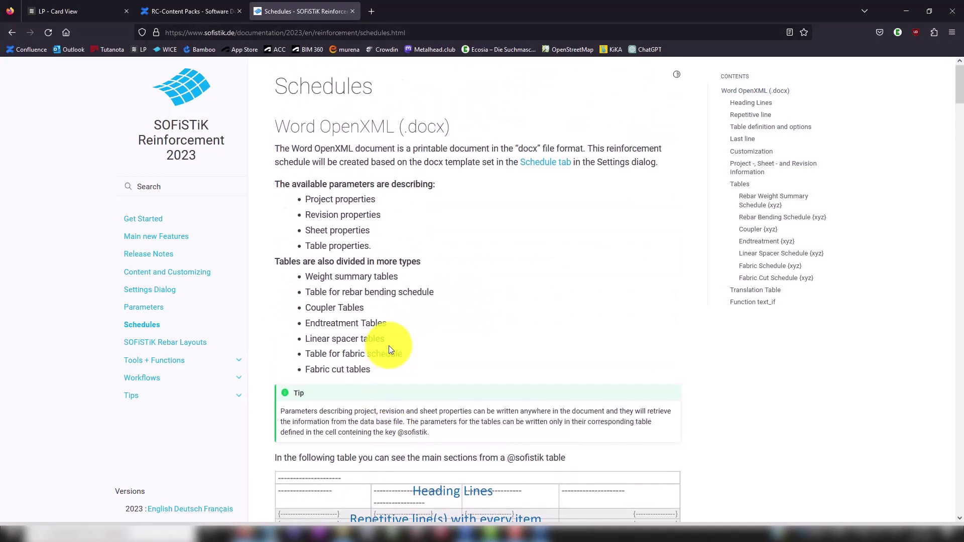
scroll(394, 269, "down", 7)
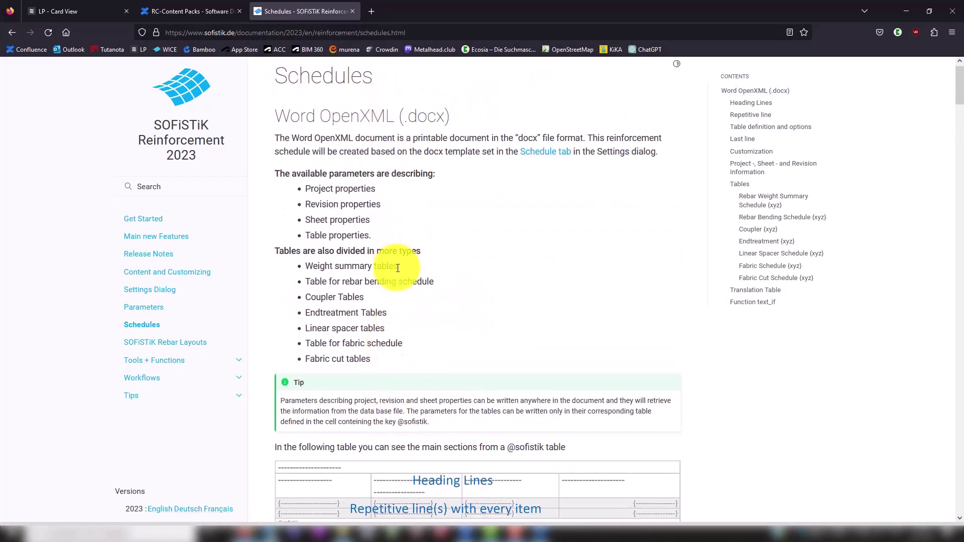
scroll(397, 281, "down", 16)
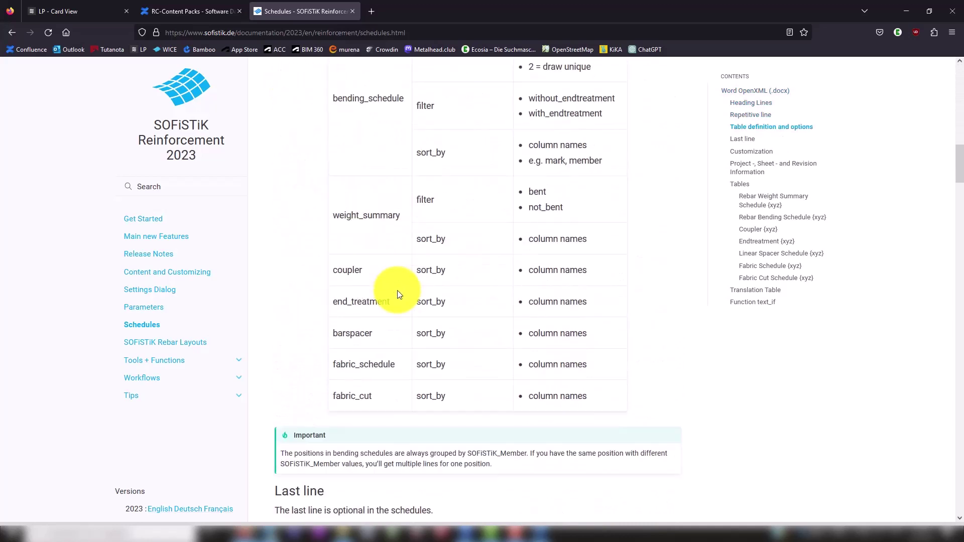
scroll(399, 308, "down", 9)
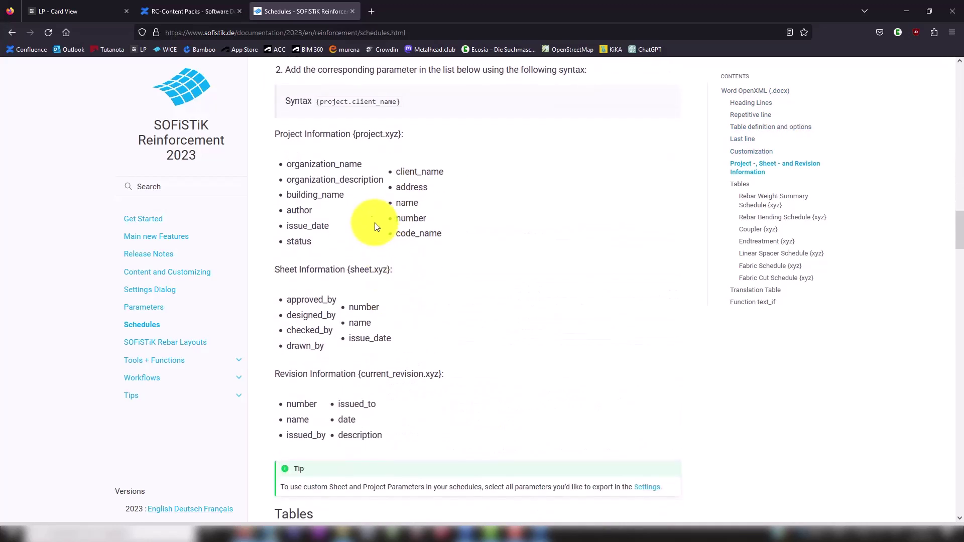
left_click_drag(300, 164, 363, 163)
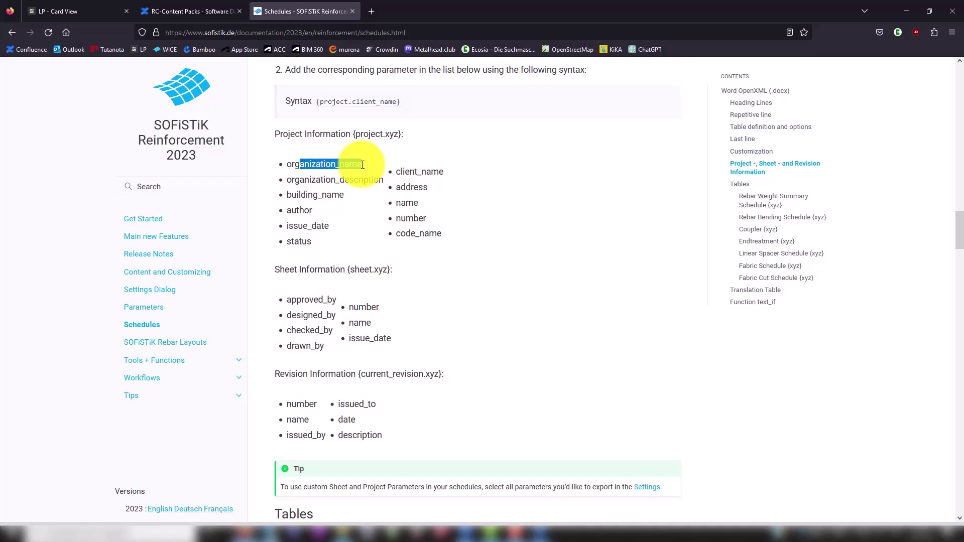
scroll(374, 236, "up", 6)
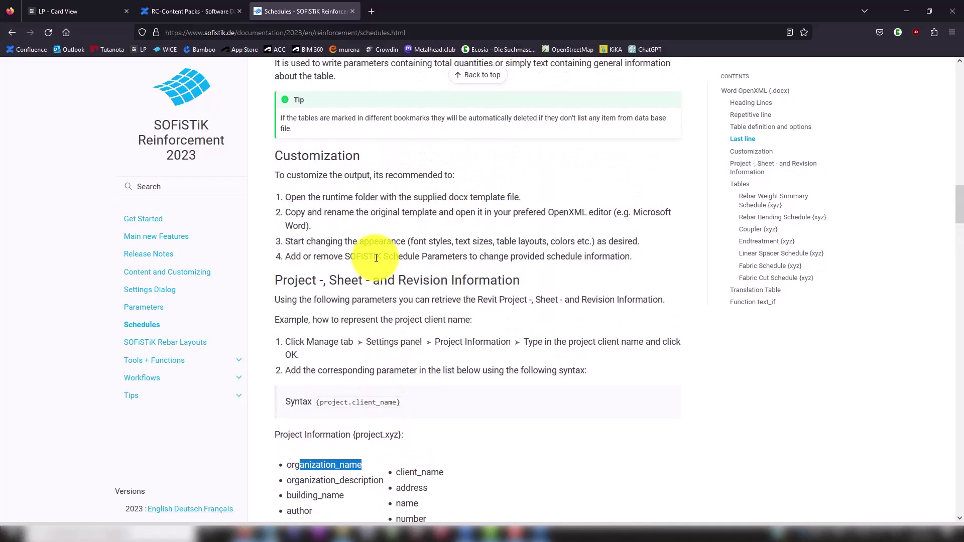
scroll(377, 258, "up", 3)
scroll(369, 354, "up", 6)
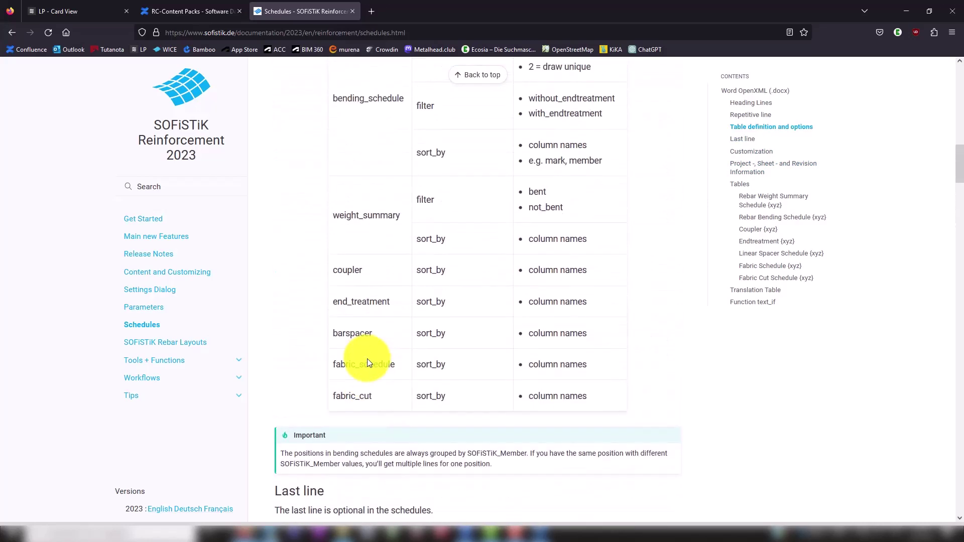
scroll(368, 363, "up", 8)
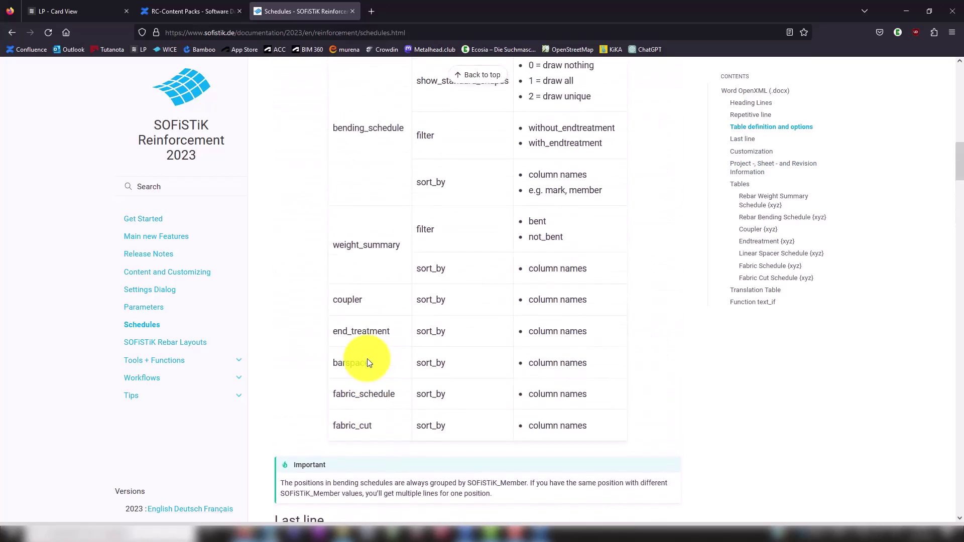
scroll(376, 385, "up", 7)
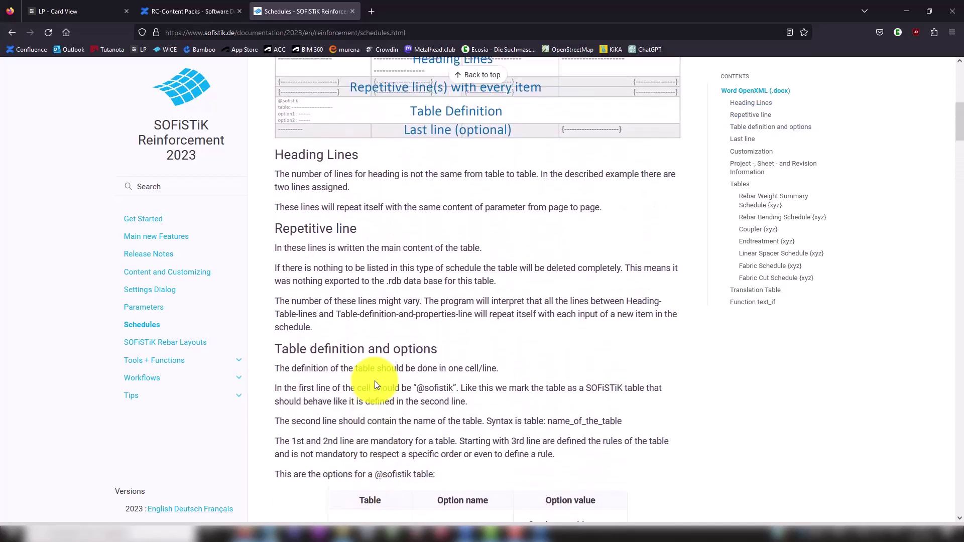
scroll(377, 378, "up", 5)
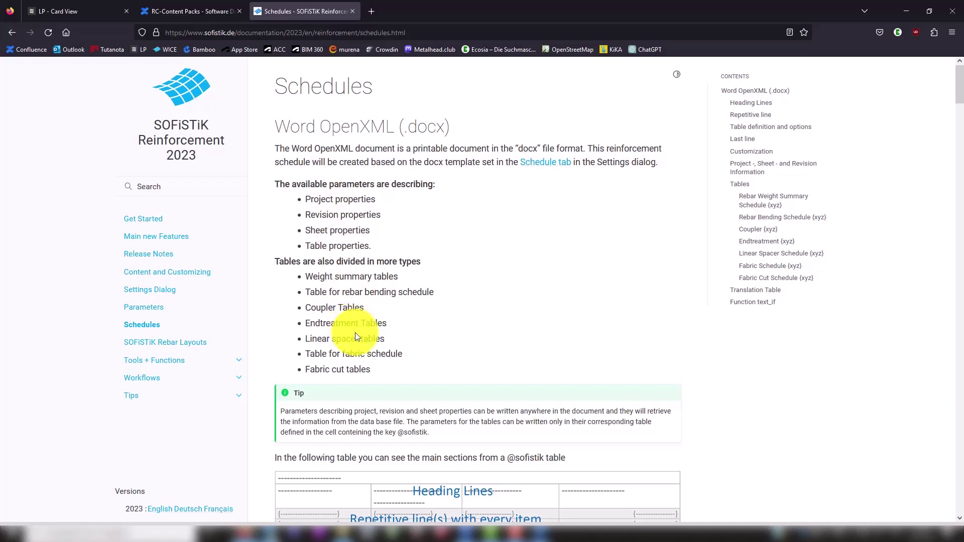
scroll(358, 347, "down", 1)
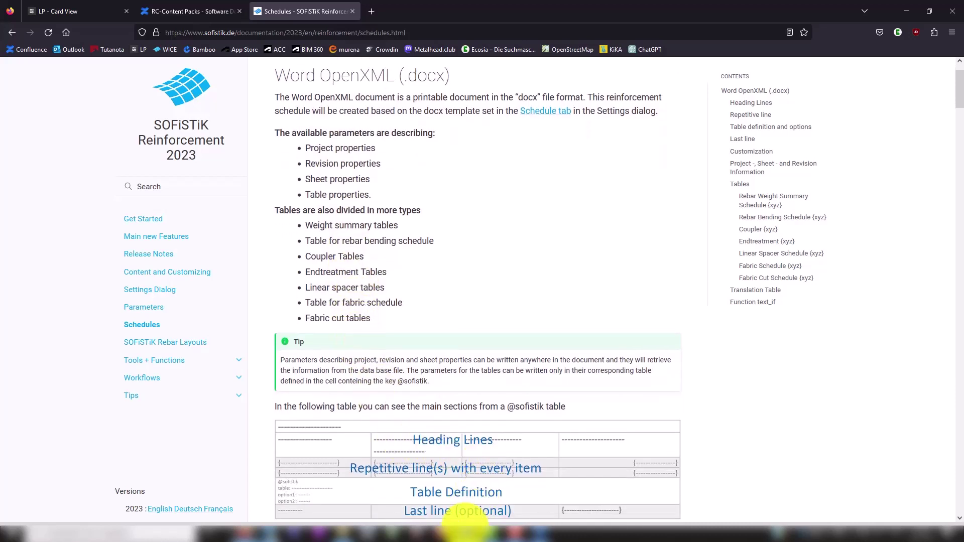
- Return to Revit and close the template file browser and SOFiSTiK Settings window
mouse_move(459, 530)
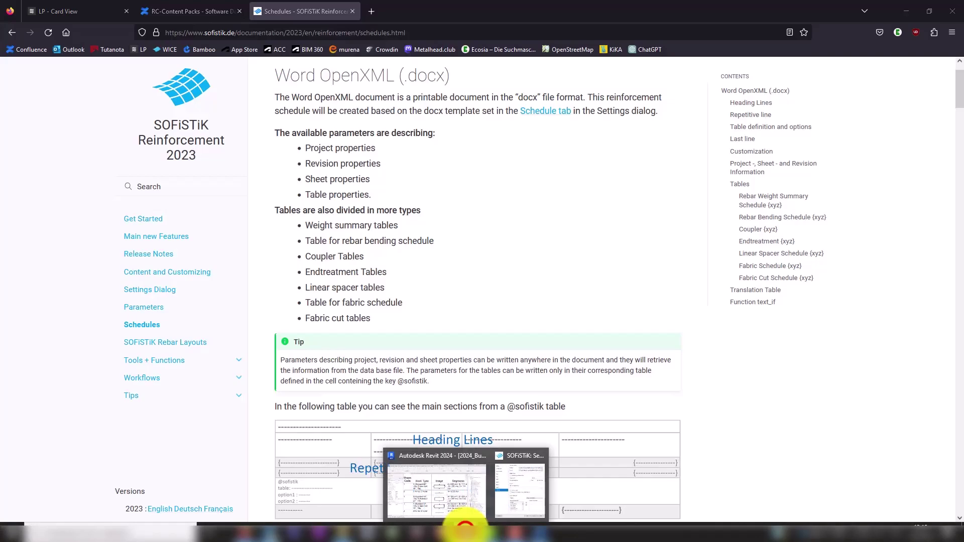
left_click(441, 469)
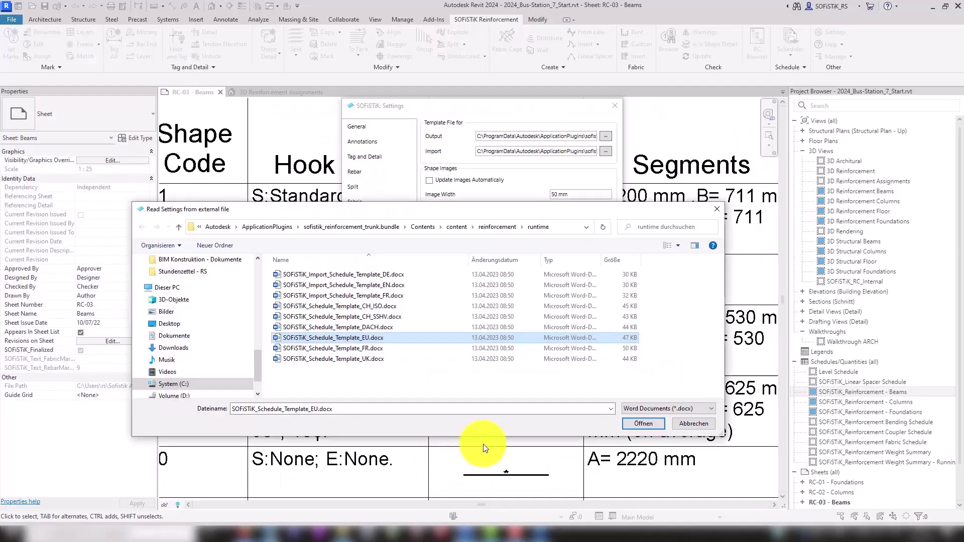
left_click(713, 209)
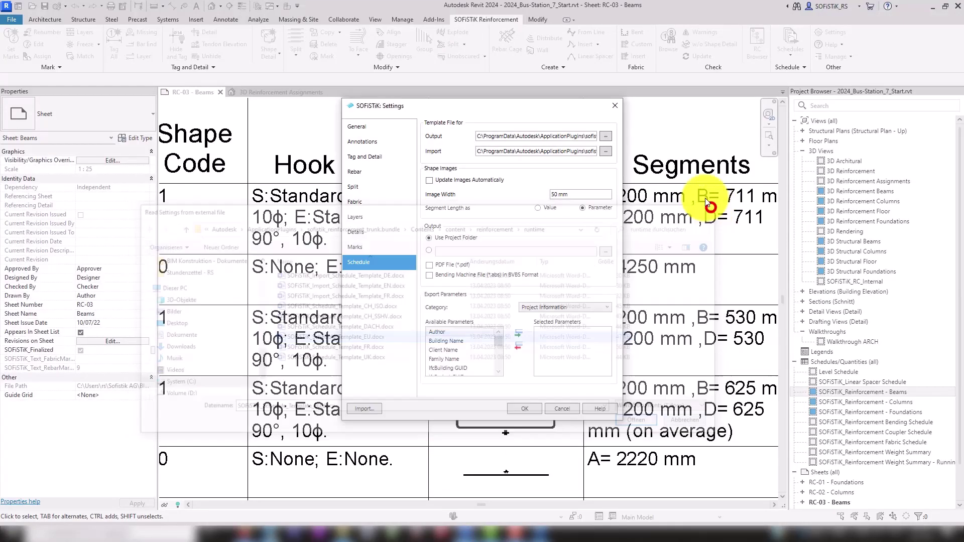
left_click(615, 105)
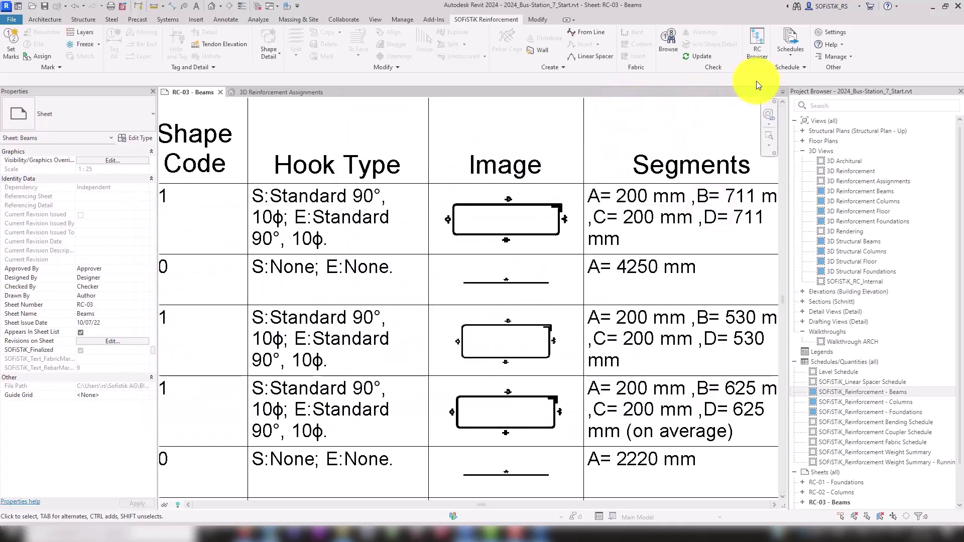
- Check the Export for Production option in the Schedules list, then fit the whole RC-03 sheet in view
left_click(793, 65)
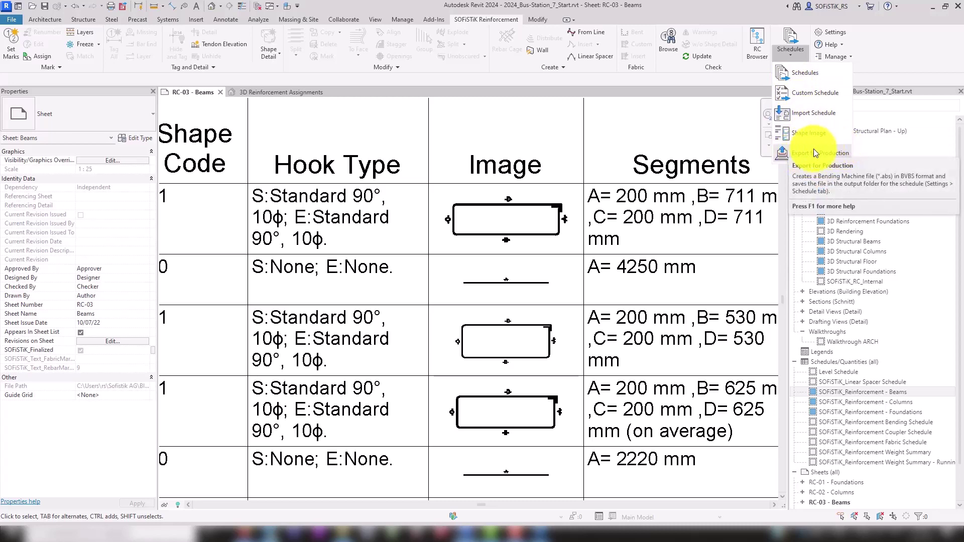
left_click(712, 130)
left_click(769, 133)
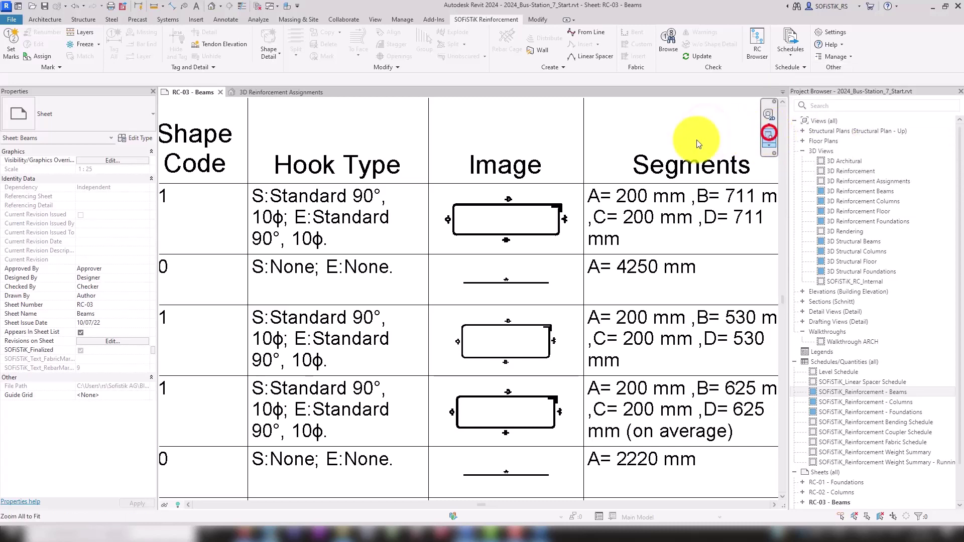